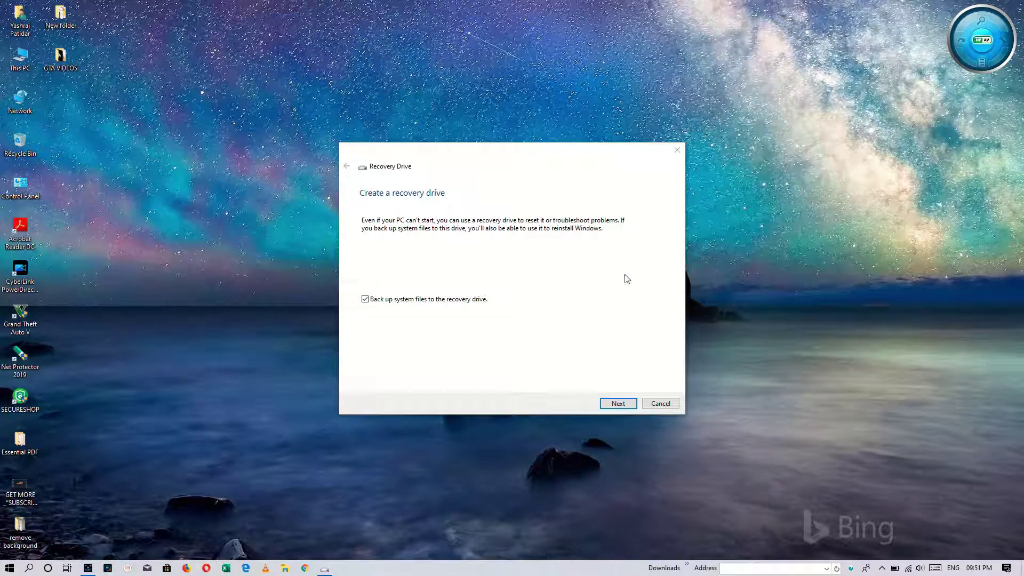
# Step: Continue creating the recovery drive with system files backed up, and open USB Drive (I:) in File Explorer
pyautogui.click(608, 407)
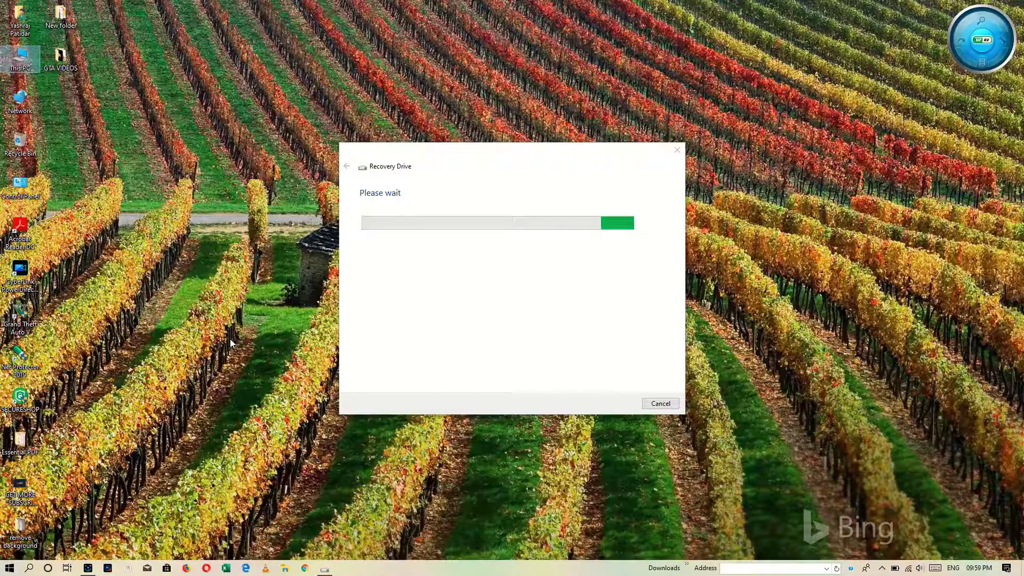
pyautogui.press('super+e')
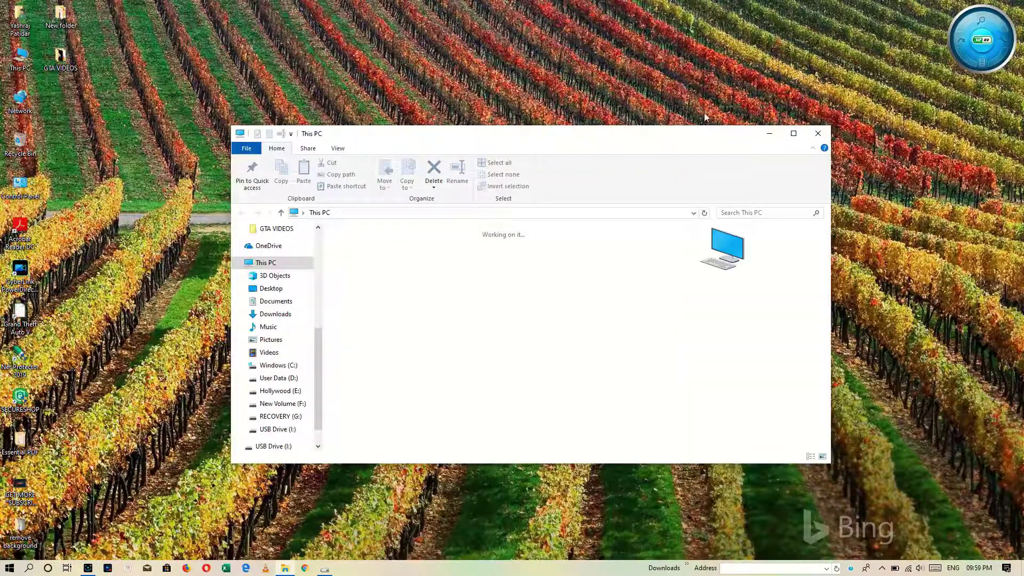
pyautogui.click(794, 135)
pyautogui.click(298, 235)
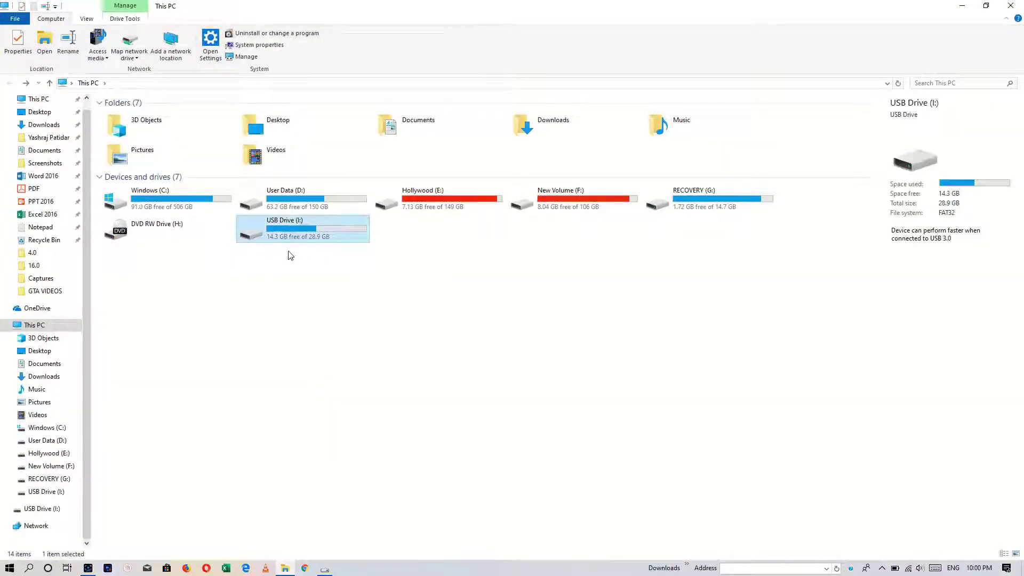
pyautogui.doubleClick(300, 236)
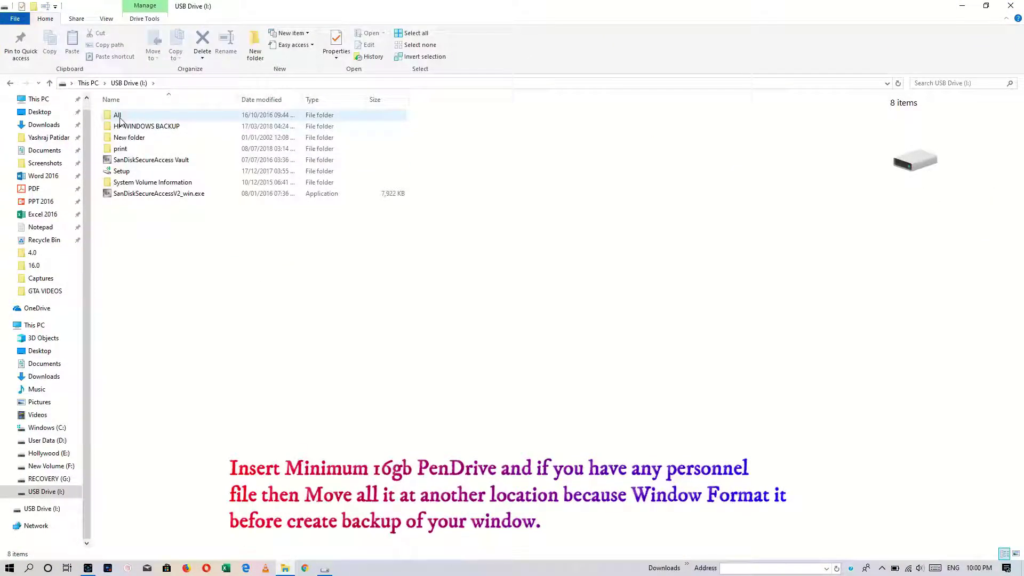
# Step: Look inside the All folder, and cut the All, HP WINDOWS BACKUP, New folder, print and Setup folders from the USB drive
pyautogui.doubleClick(118, 116)
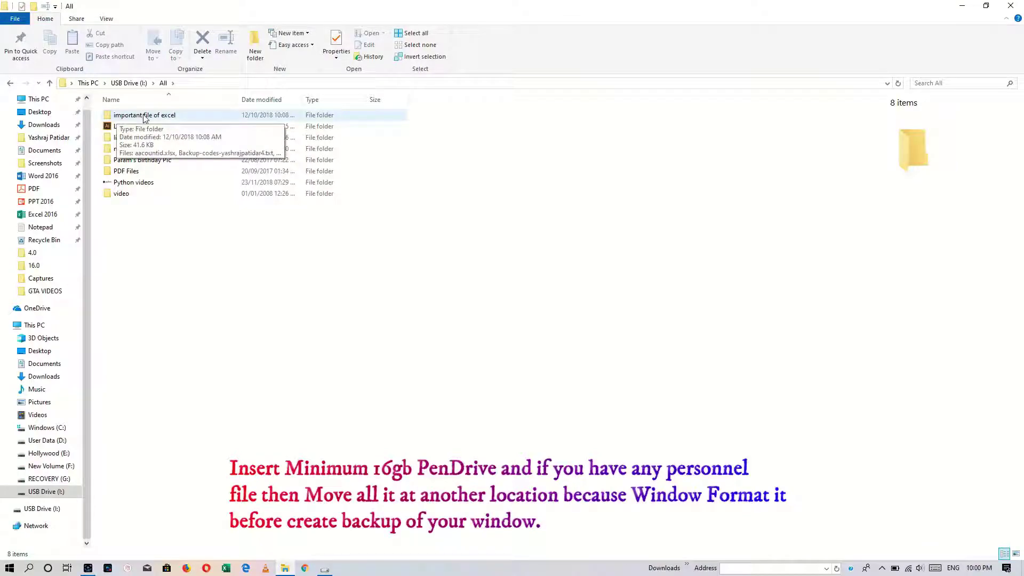
pyautogui.click(10, 82)
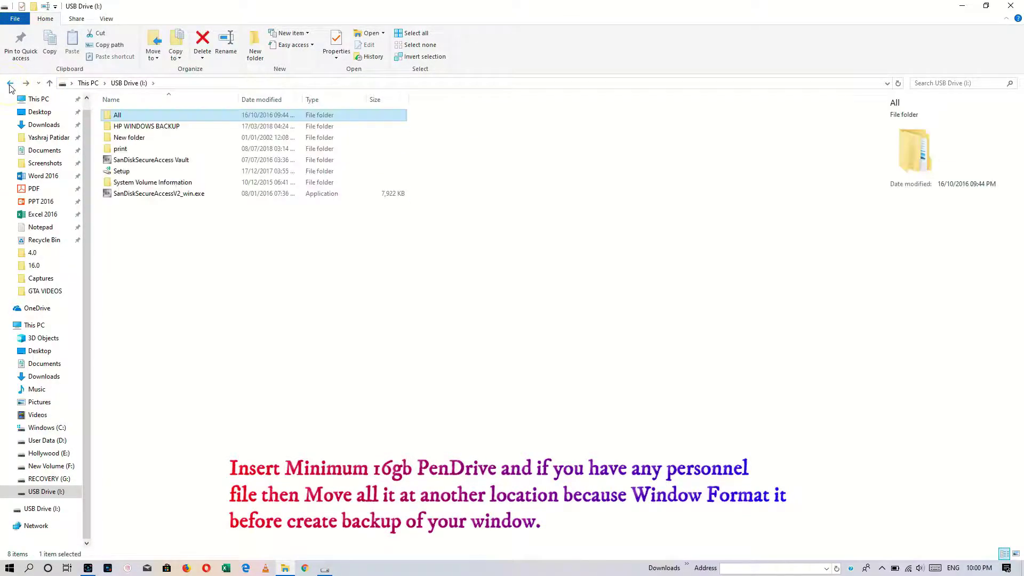
pyautogui.keyDown('ctrl'); pyautogui.click(122, 127); pyautogui.keyUp('ctrl')
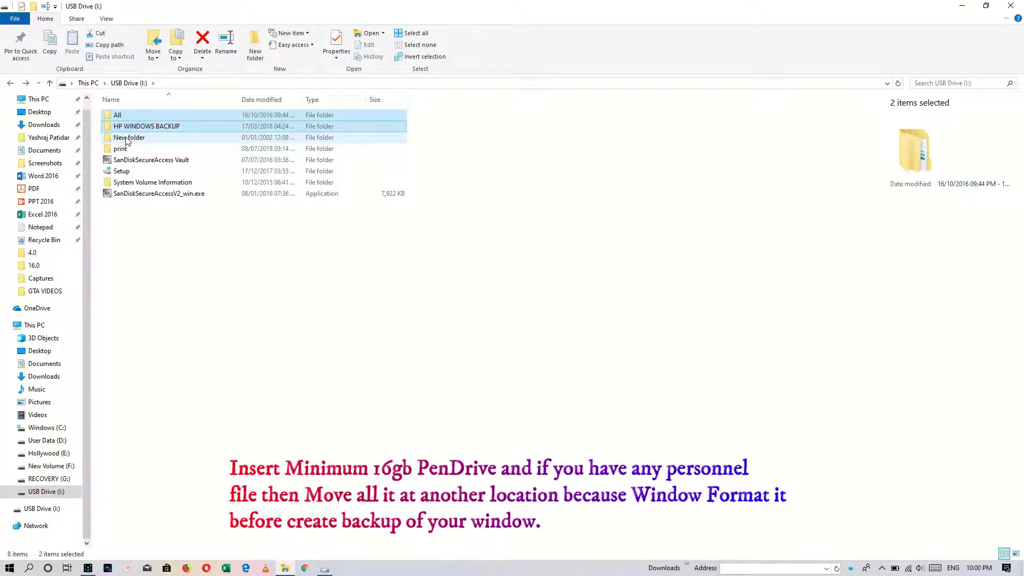
pyautogui.keyDown('ctrl'); pyautogui.click(127, 139); pyautogui.keyUp('ctrl')
pyautogui.keyDown('ctrl'); pyautogui.click(124, 149); pyautogui.keyUp('ctrl')
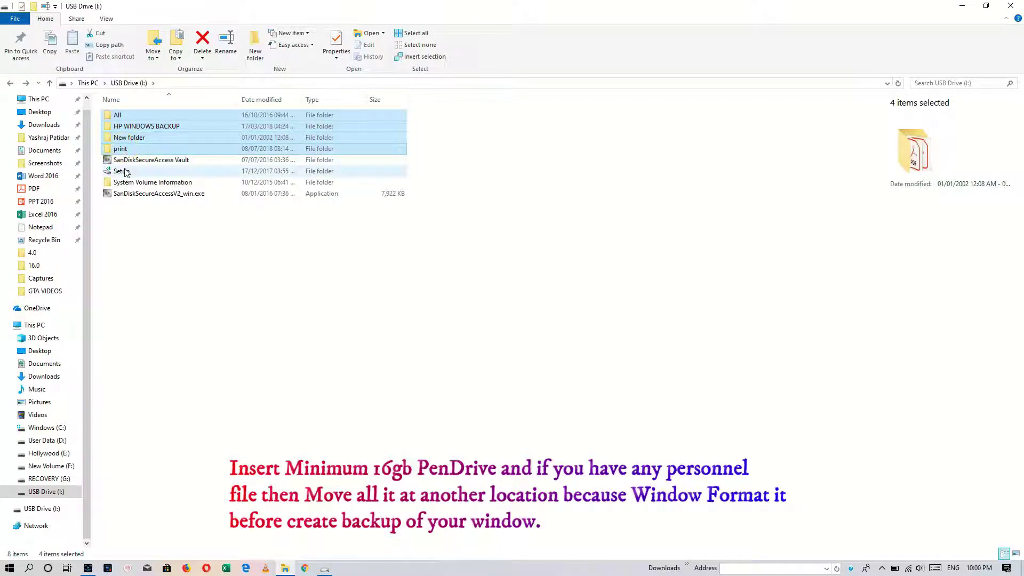
pyautogui.keyDown('ctrl'); pyautogui.click(124, 171); pyautogui.keyUp('ctrl')
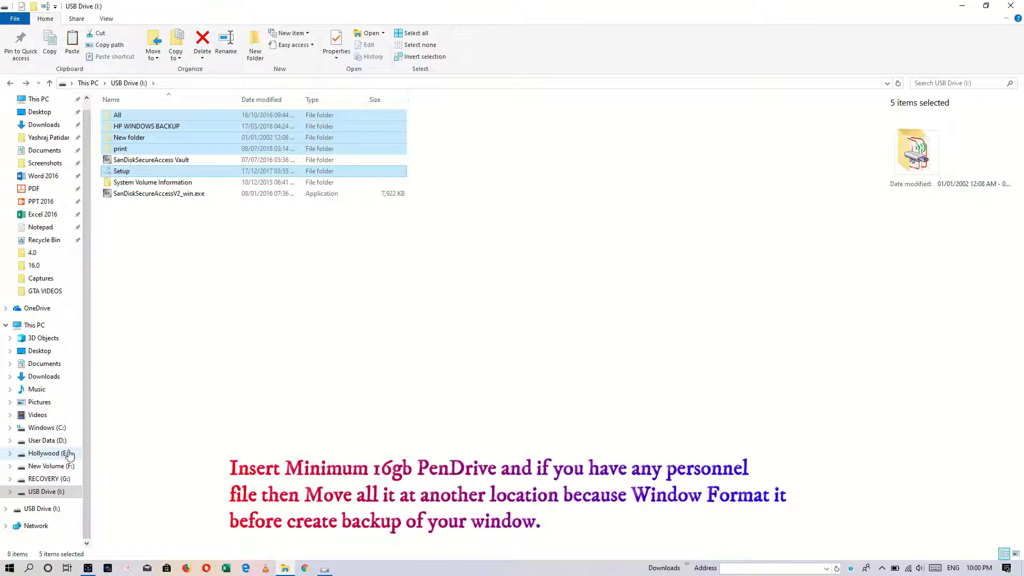
# Step: Create a folder named Pen Drive File on User Data (D:) and open it
pyautogui.click(34, 326)
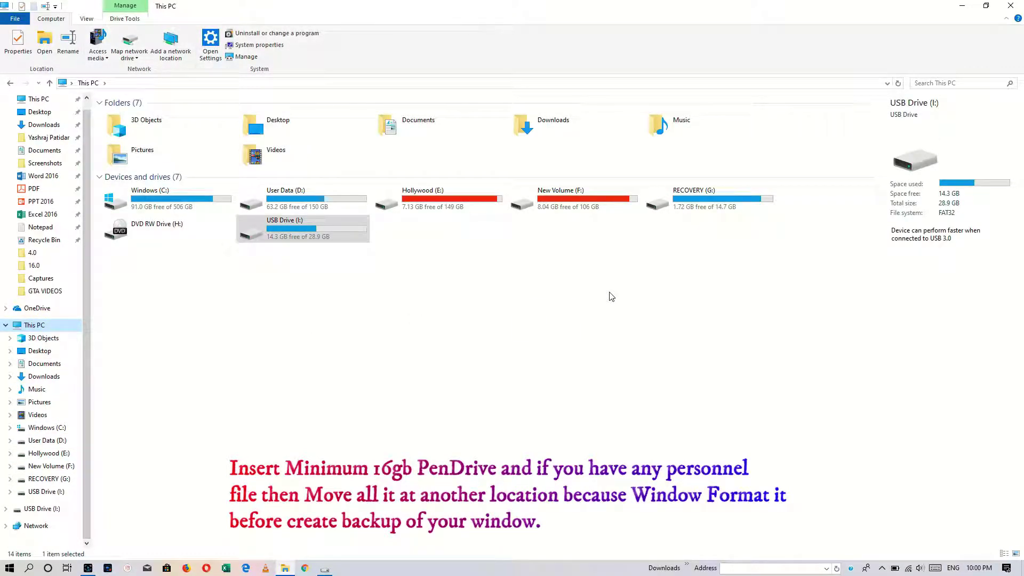
pyautogui.doubleClick(327, 206)
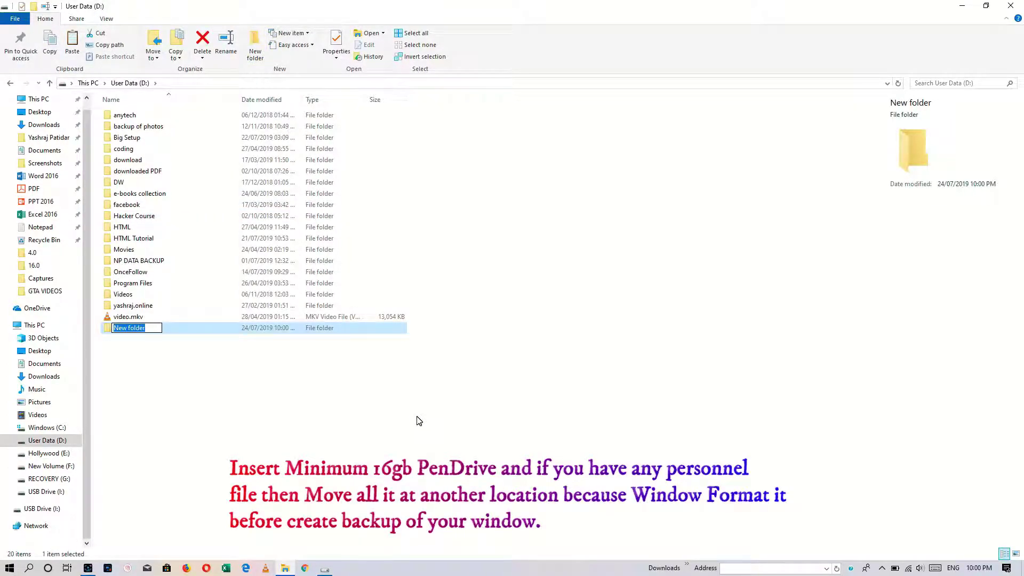
pyautogui.write('Pen Drive File')
pyautogui.press('Return')
pyautogui.press('Return')
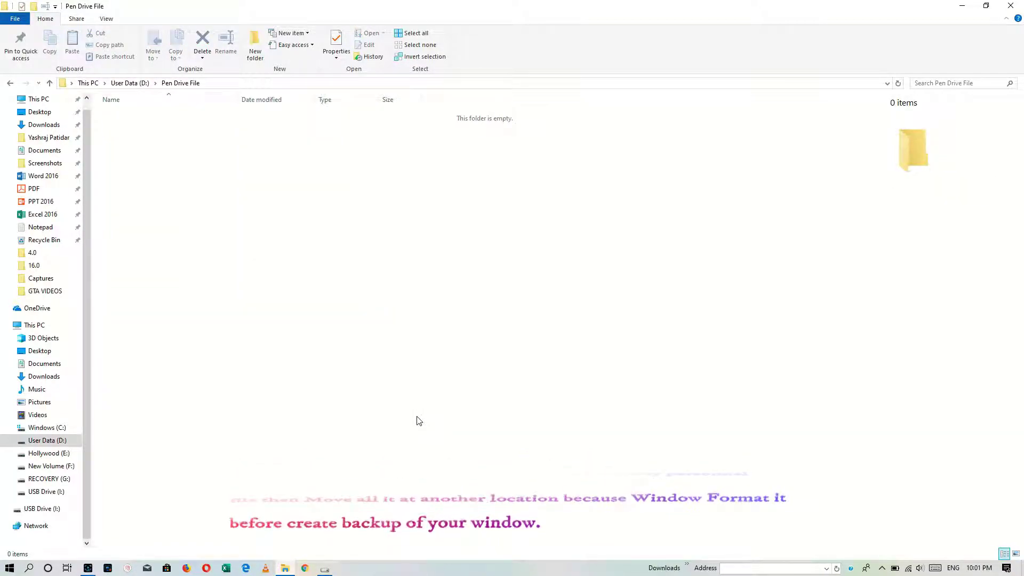
# Step: Move the cut USB folders into Pen Drive File and close the File Explorer window
pyautogui.hotkey('ctrl', 'v')
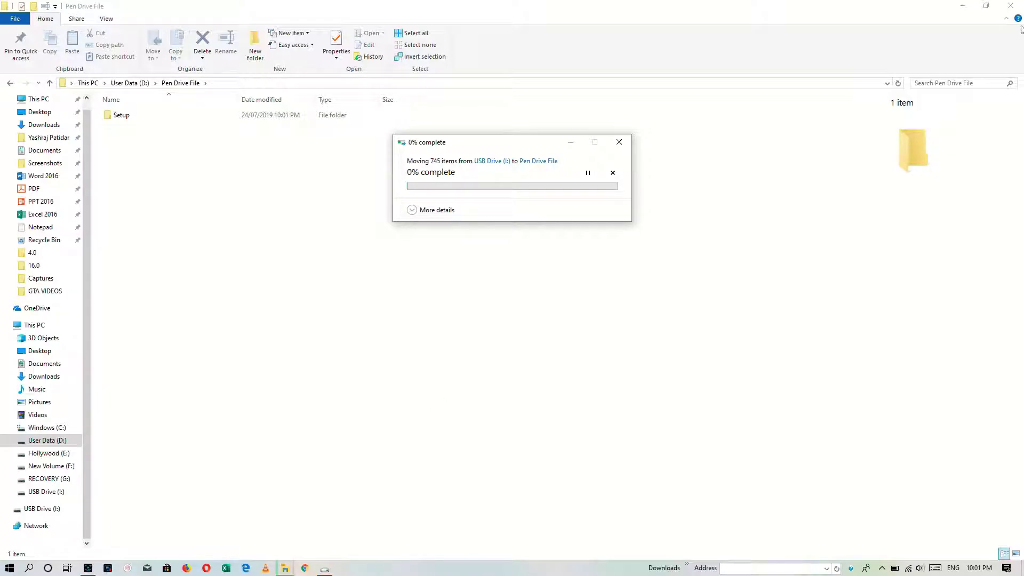
pyautogui.click(1011, 5)
pyautogui.moveTo(512, 141); pyautogui.dragTo(758, 194)
pyautogui.click(412, 110)
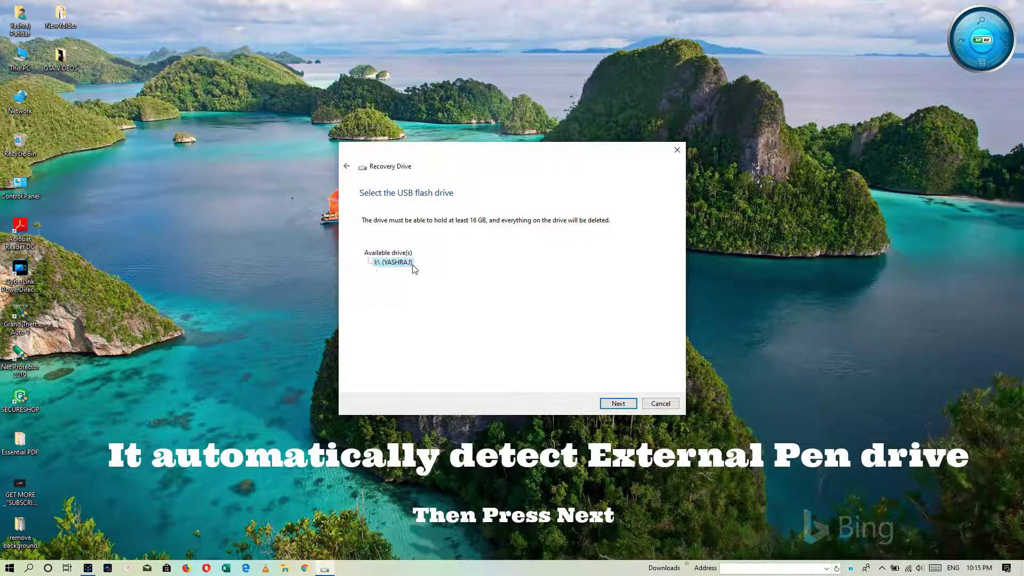
# Step: Check the USB drive's free space in This PC, and create the recovery drive on drive I:, completing the wizard
pyautogui.doubleClick(30, 67)
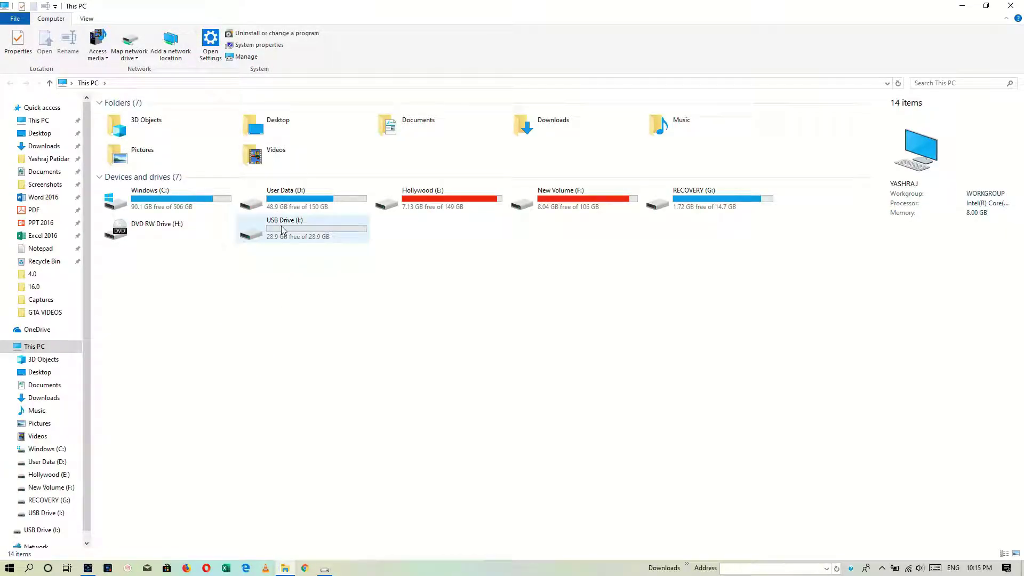
pyautogui.click(962, 5)
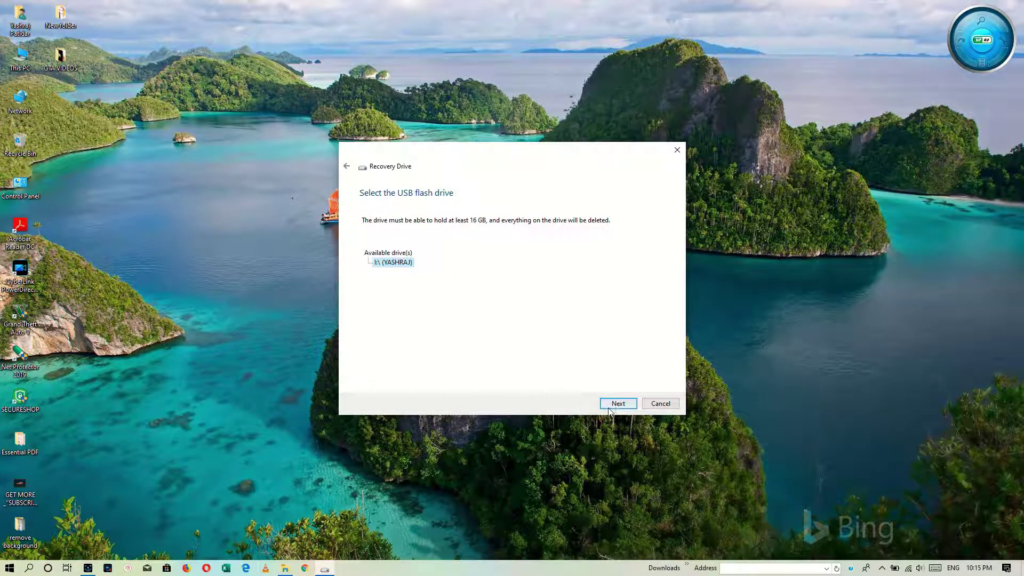
pyautogui.click(625, 405)
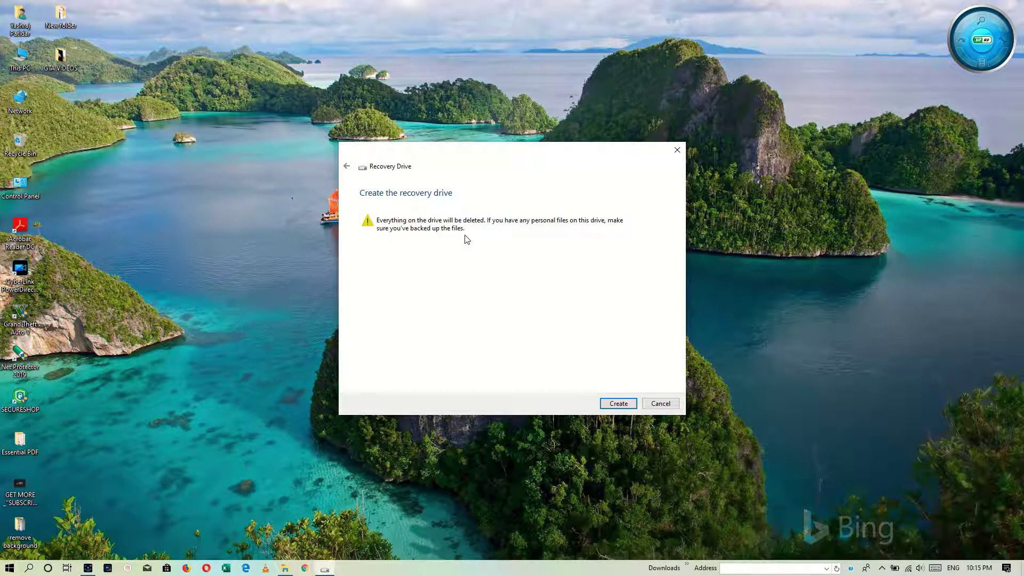
pyautogui.click(618, 404)
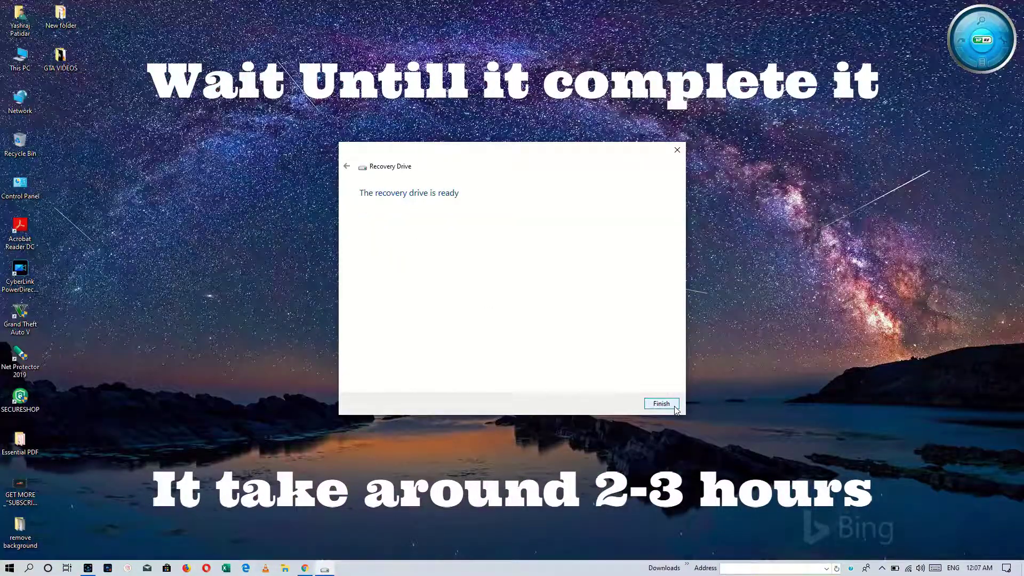
pyautogui.click(675, 408)
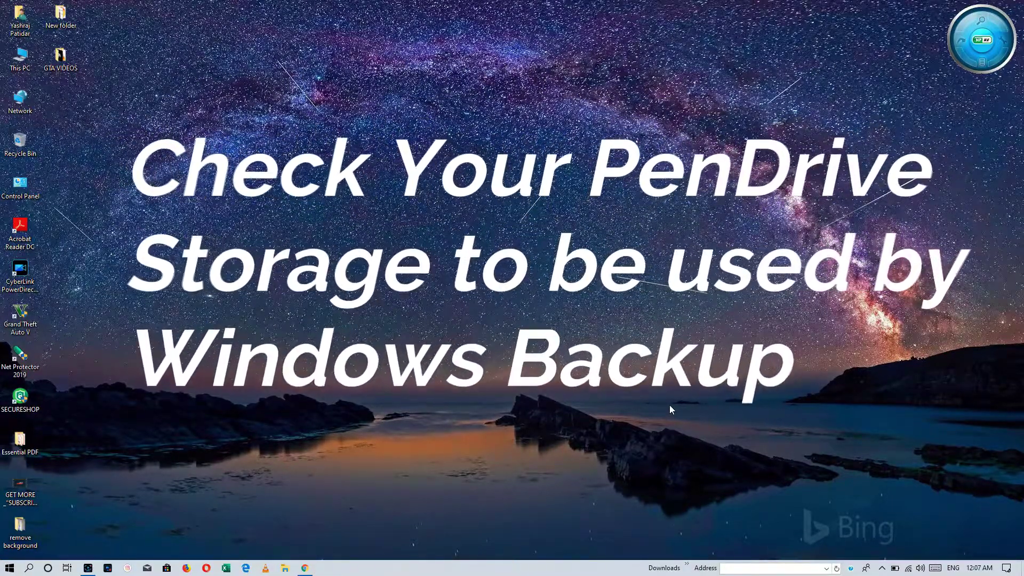
# Step: Check the used and free space of USB Drive (I:) in its properties
pyautogui.click(27, 64)
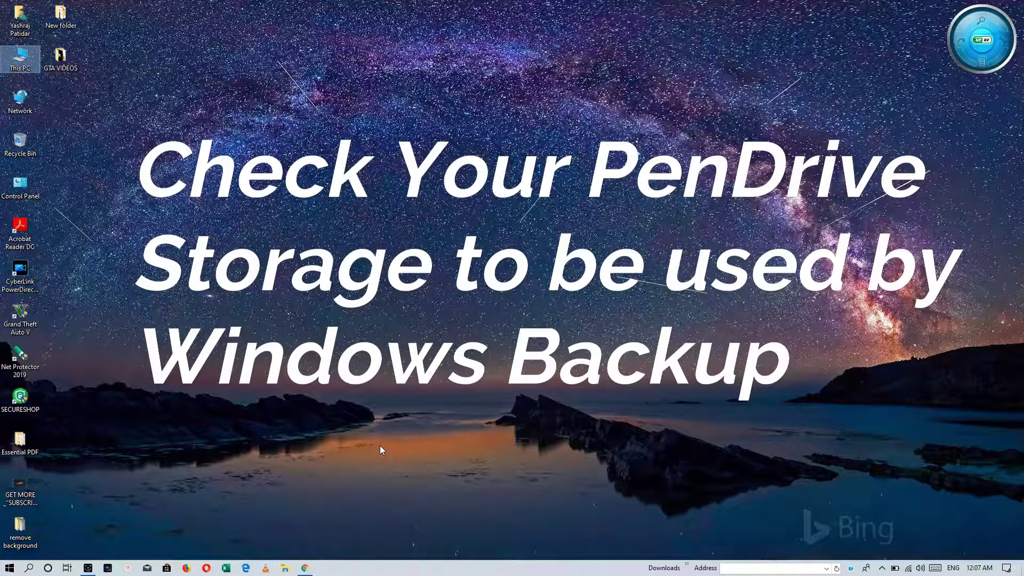
pyautogui.press('Return')
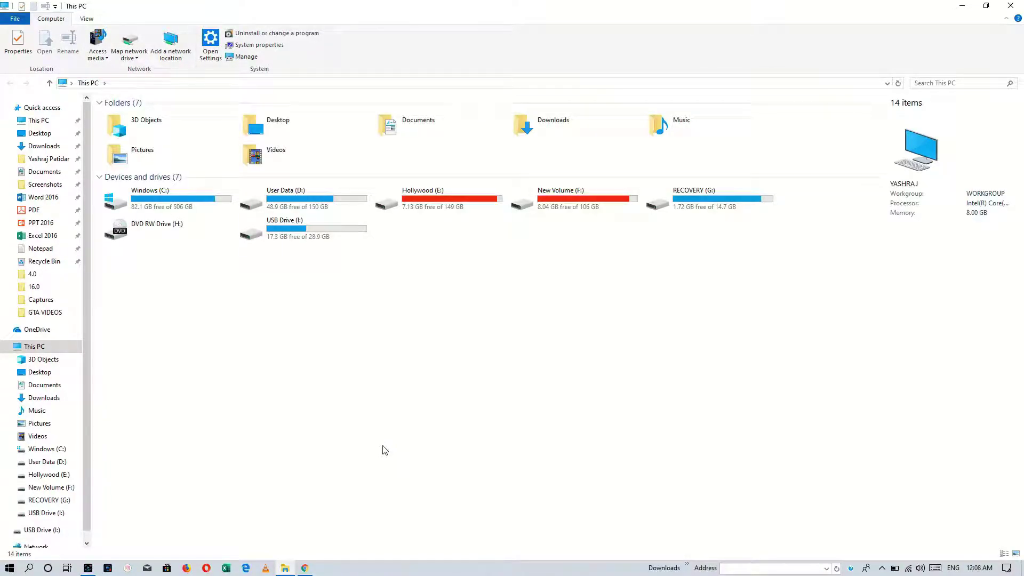
pyautogui.click(279, 237)
pyautogui.rightClick(279, 237)
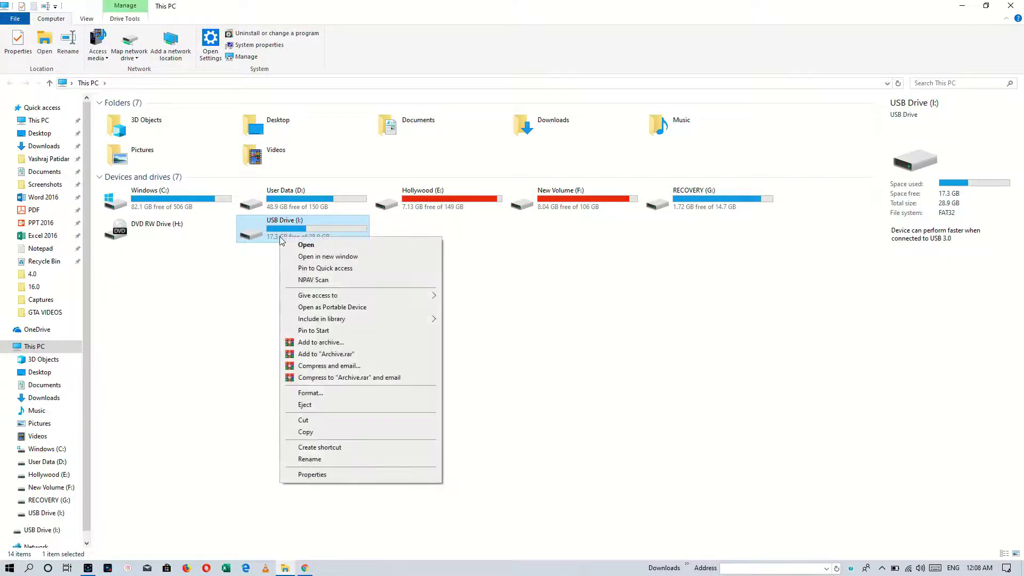
pyautogui.click(312, 478)
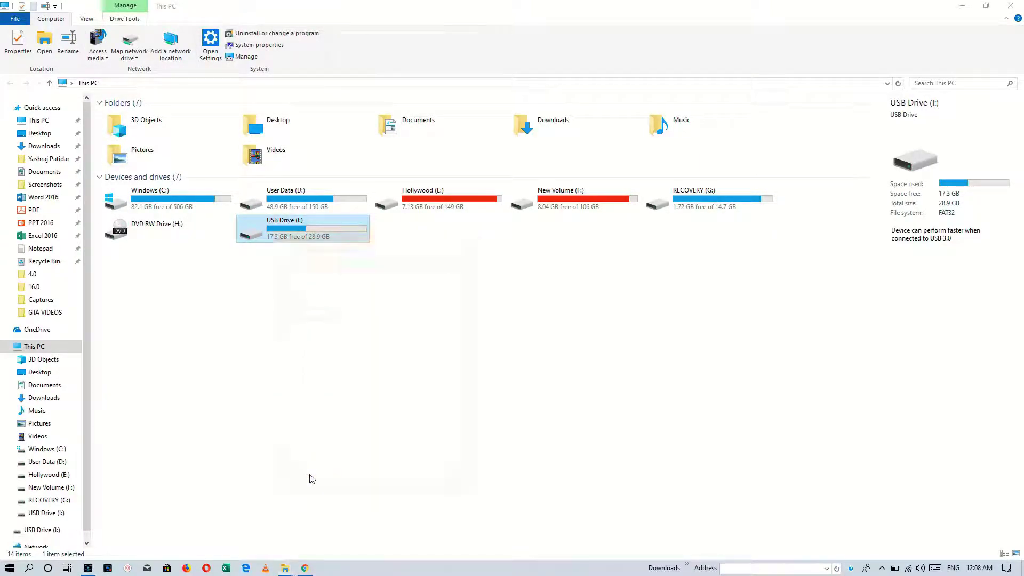
pyautogui.moveTo(384, 249); pyautogui.dragTo(500, 207)
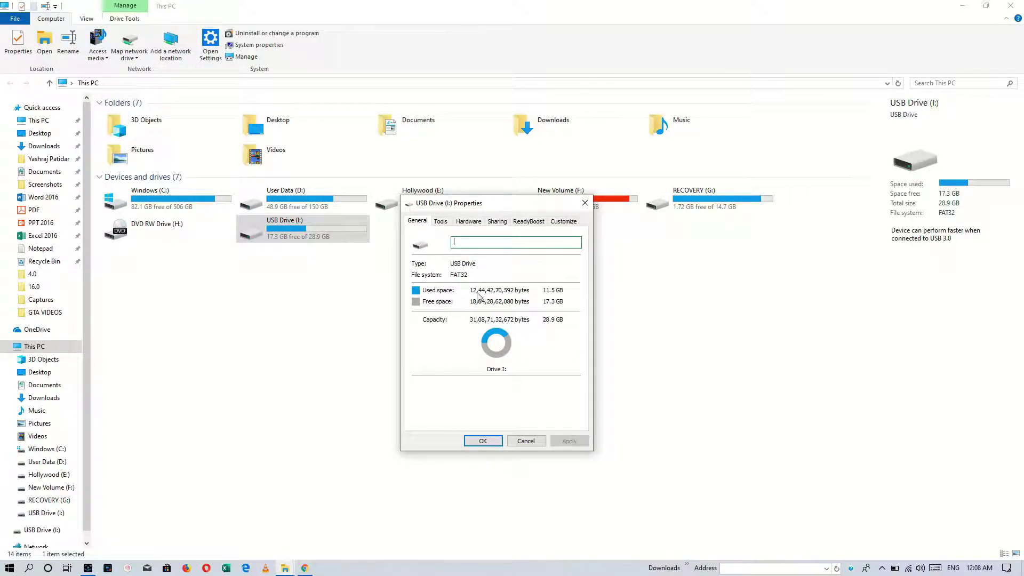
pyautogui.click(526, 440)
# Step: Examine the backup files on USB Drive (I:), including the sources folder and its Customizations, OEM and CompactOS subfolders
pyautogui.doubleClick(333, 244)
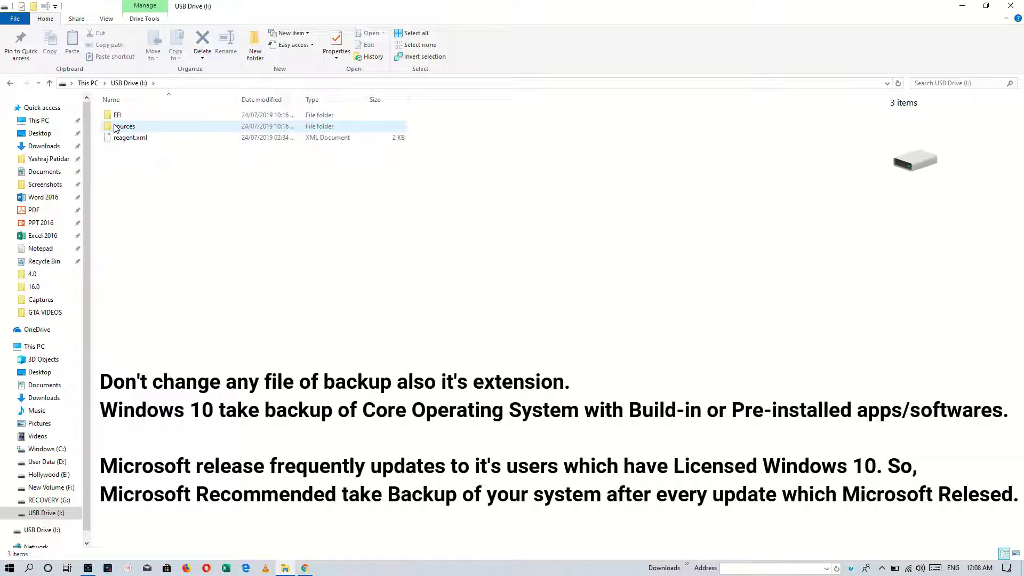
pyautogui.doubleClick(116, 129)
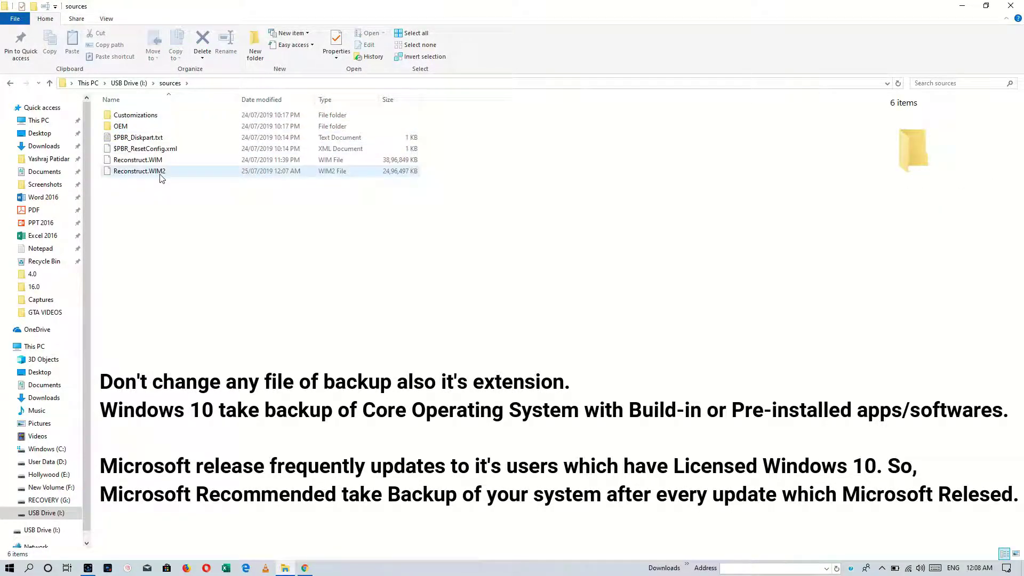
pyautogui.doubleClick(160, 116)
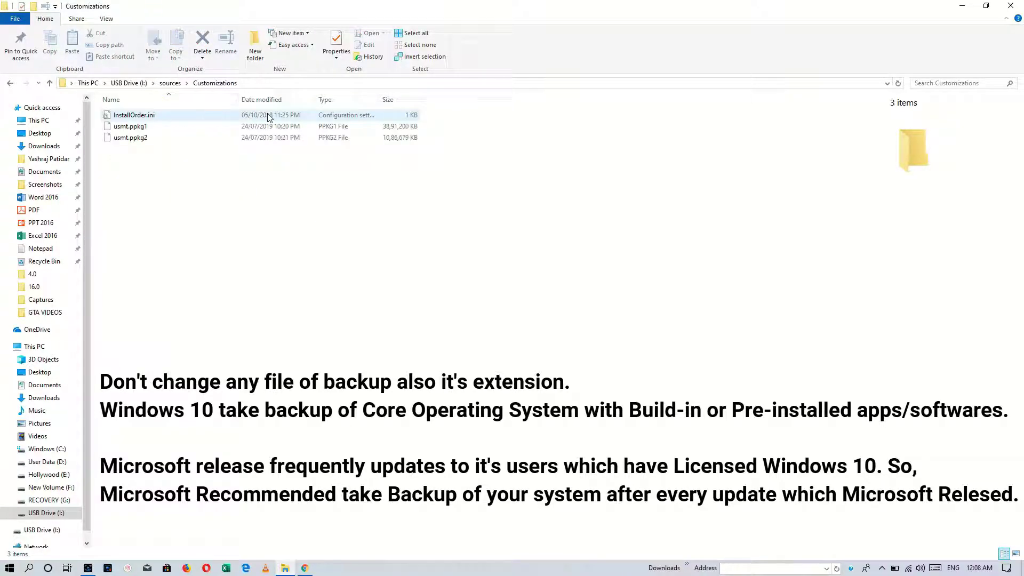
pyautogui.click(11, 83)
pyautogui.click(138, 128)
pyautogui.doubleClick(138, 128)
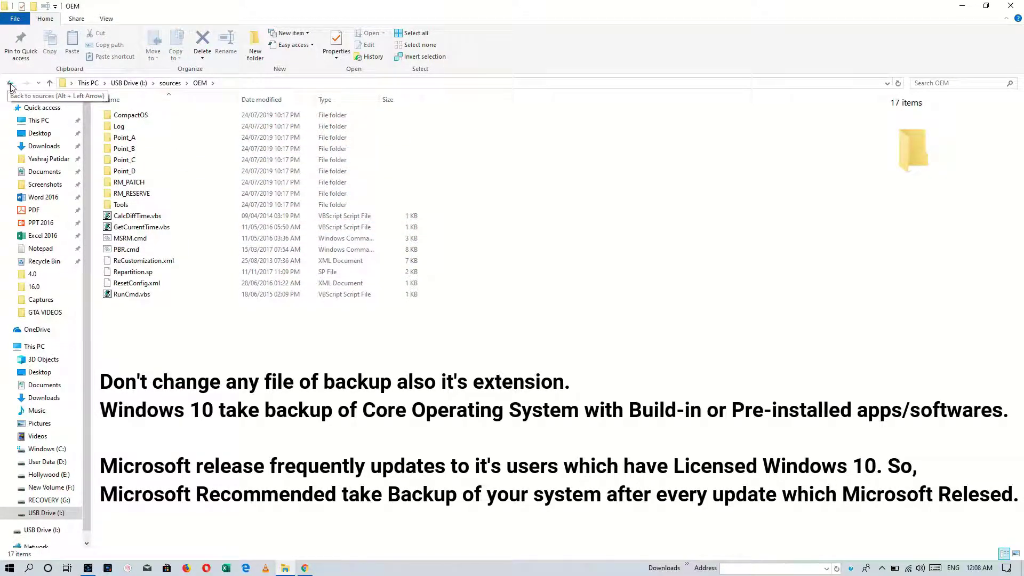
pyautogui.doubleClick(122, 115)
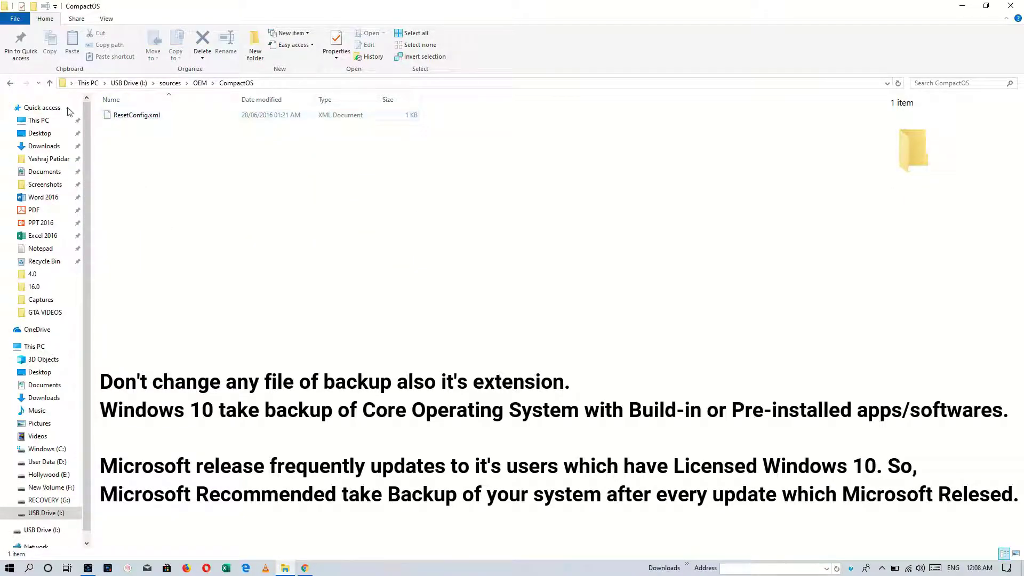
pyautogui.click(10, 84)
pyautogui.click(10, 84)
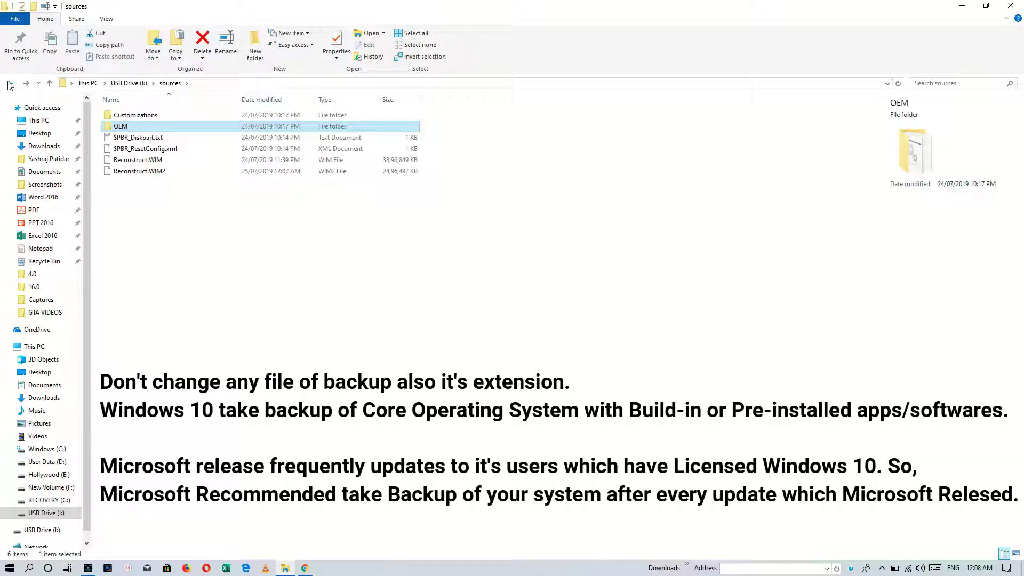
pyautogui.click(10, 84)
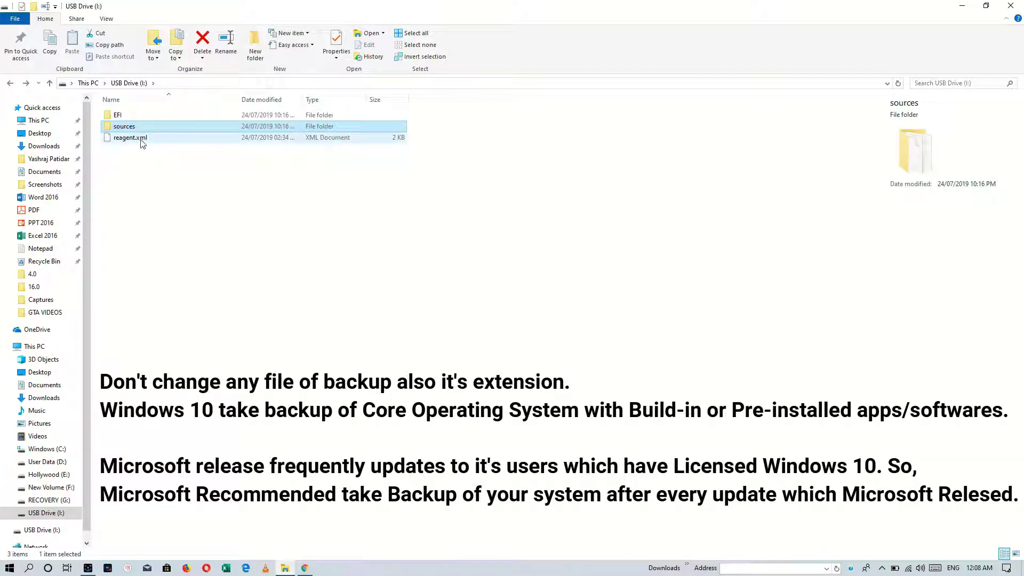
# Step: Return to This PC and eject USB Drive (I:)
pyautogui.click(10, 83)
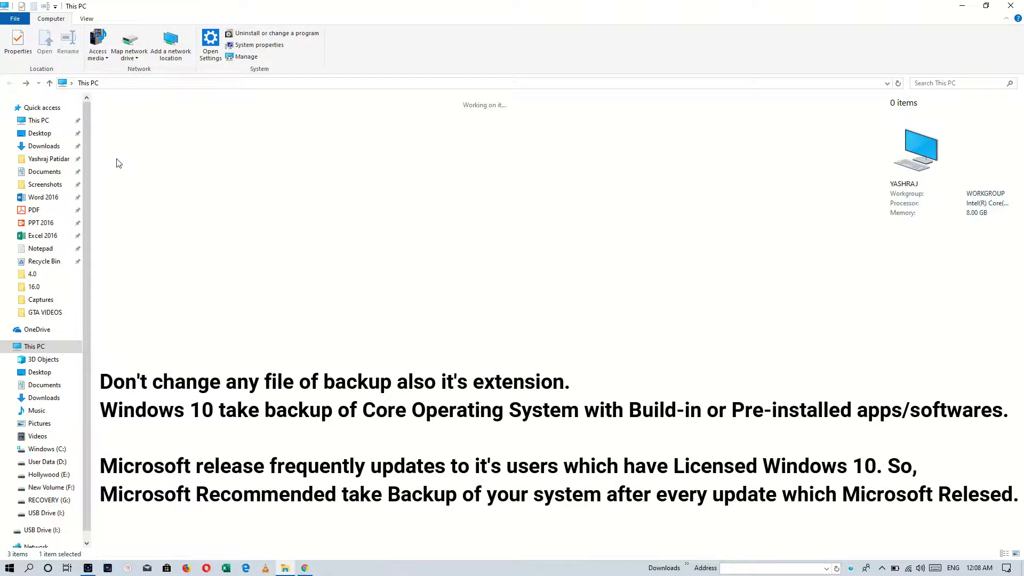
pyautogui.rightClick(306, 234)
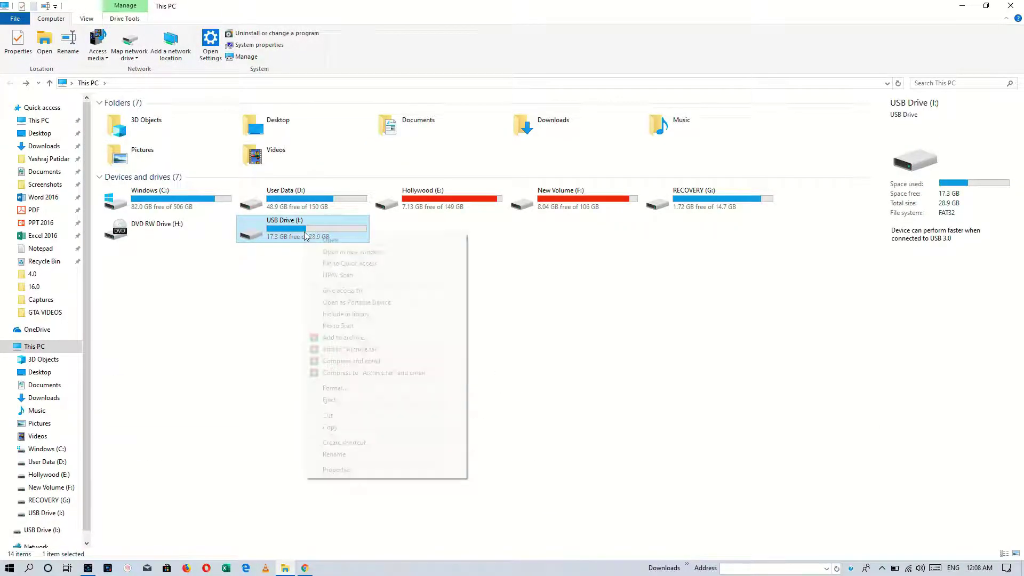
pyautogui.click(331, 401)
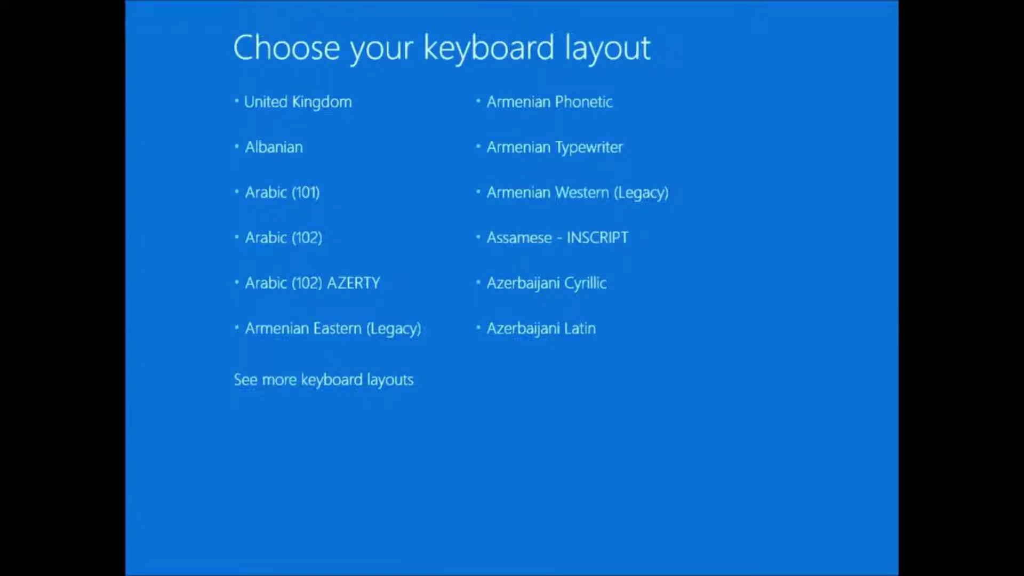
# Step: In the Windows recovery environment, use the United Kingdom keyboard layout and start recovering from a drive with the drive fully cleaned
pyautogui.click(313, 103)
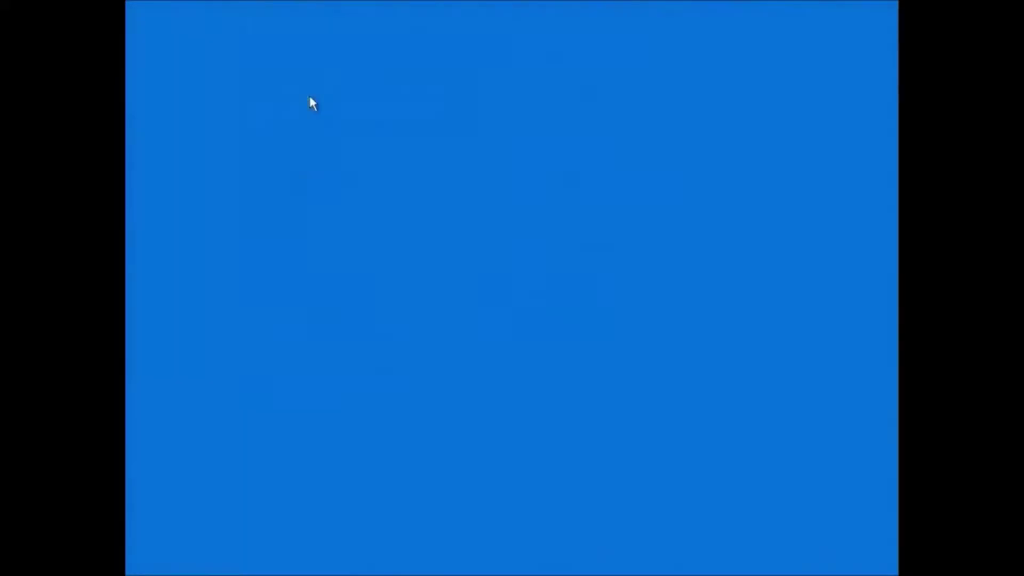
pyautogui.click(342, 144)
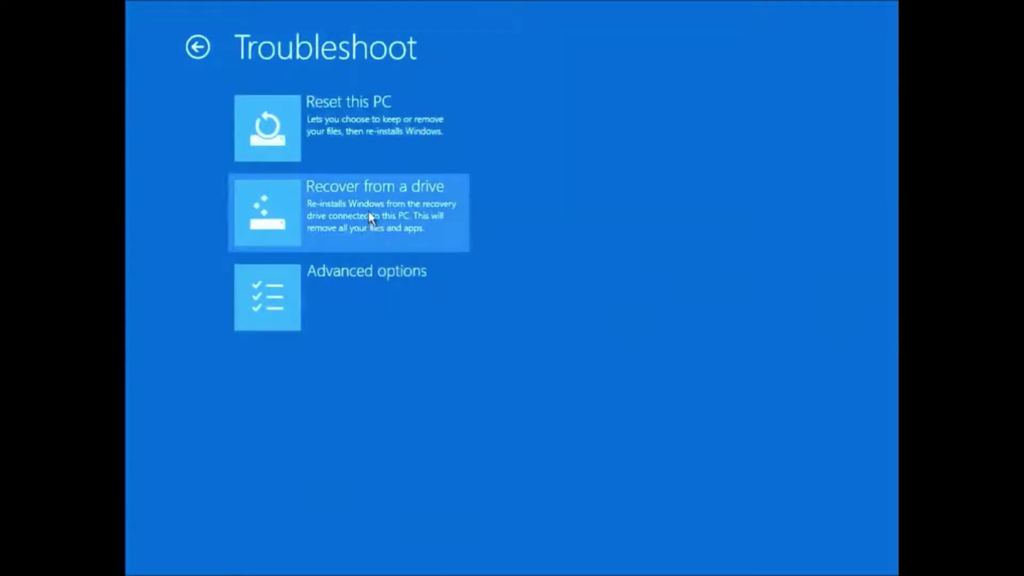
pyautogui.click(370, 212)
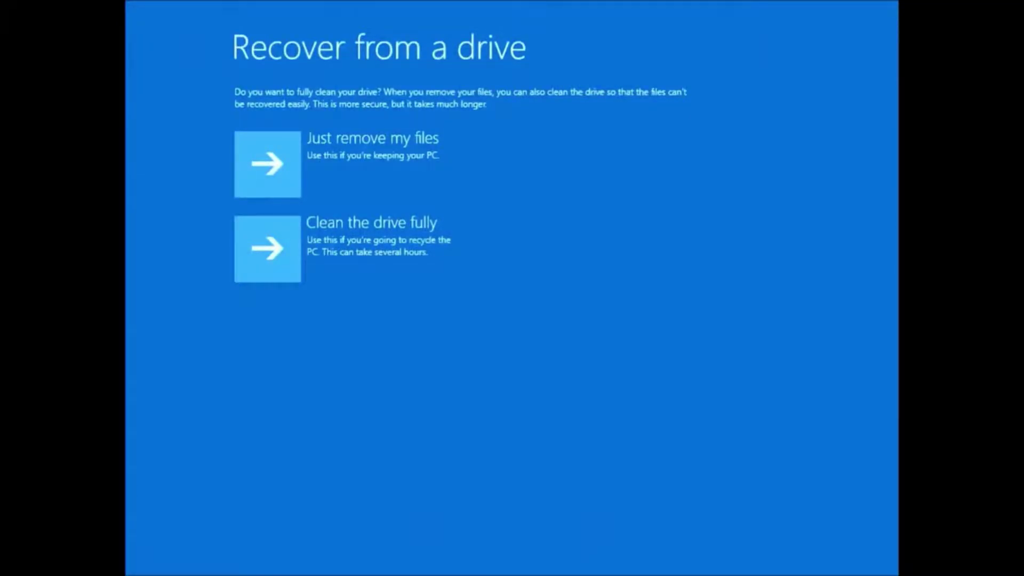
pyautogui.click(287, 248)
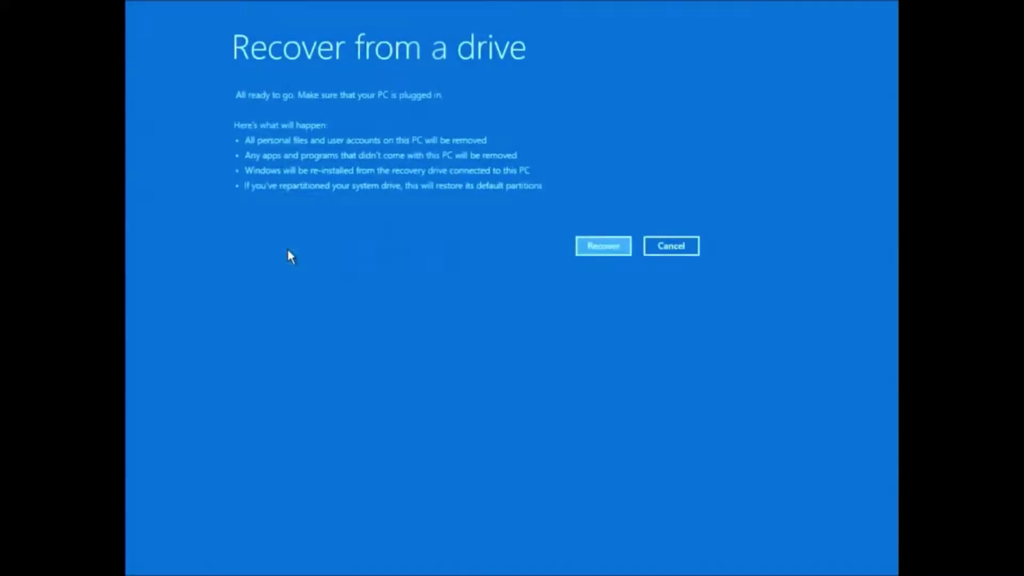
pyautogui.click(608, 247)
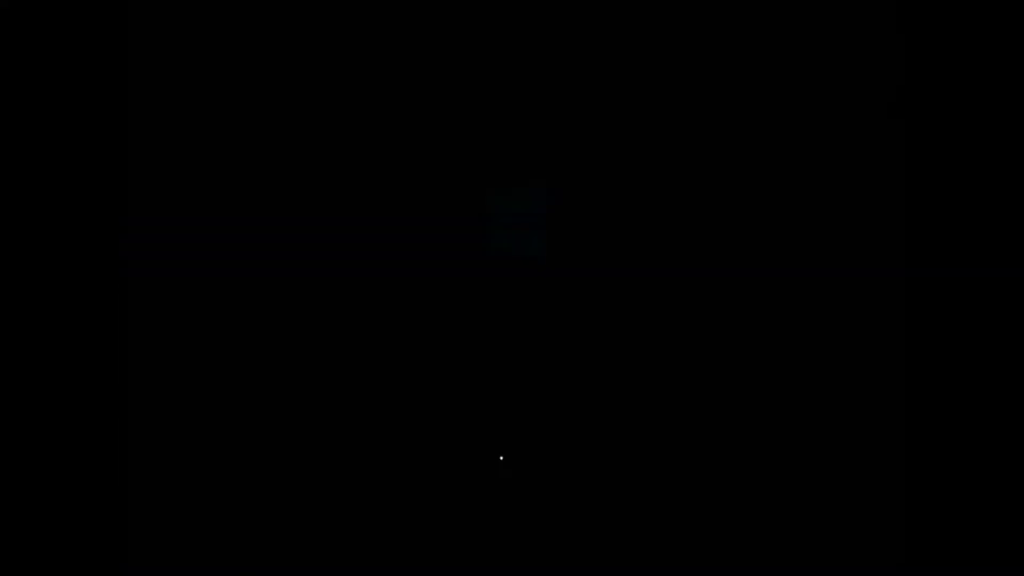